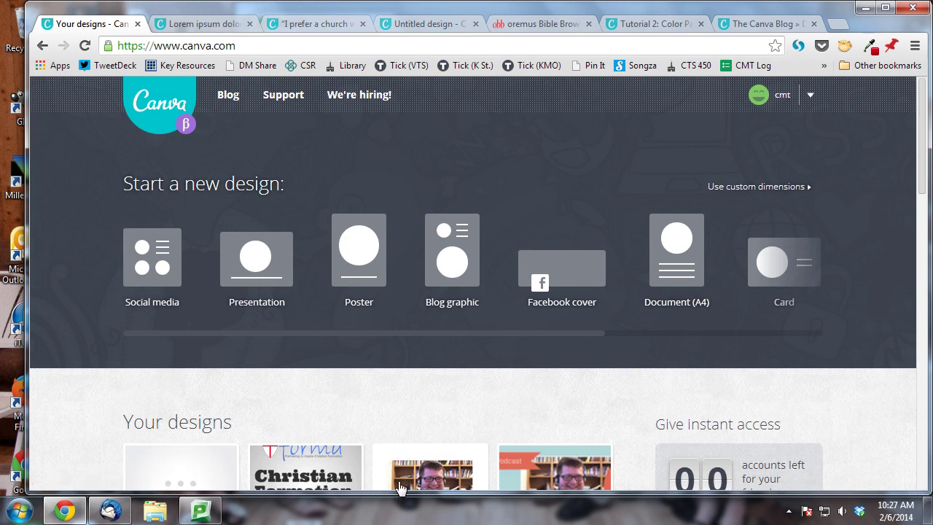
Start a blank Facebook cover design, browse its layouts, then switch to the Center for the Ministry of Teaching design
click(577, 277)
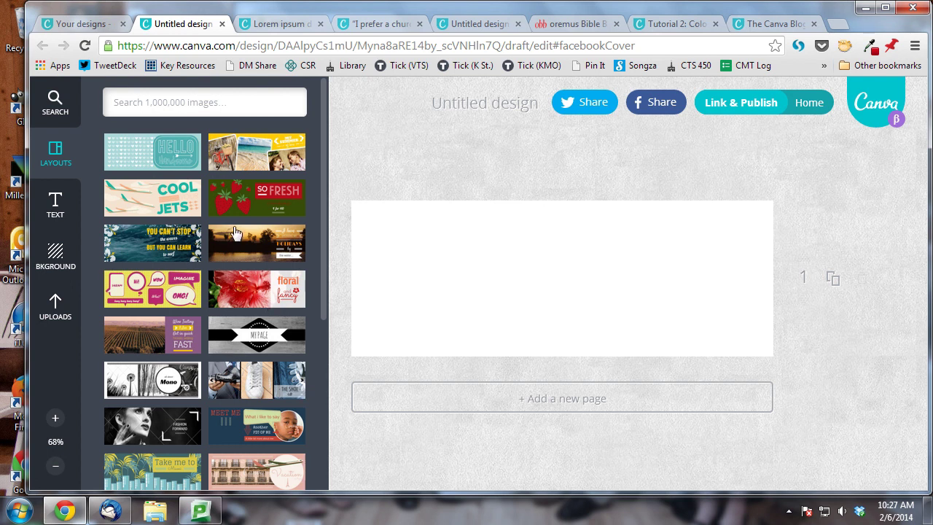
scroll(234, 232, down, 2)
scroll(231, 283, down, 2)
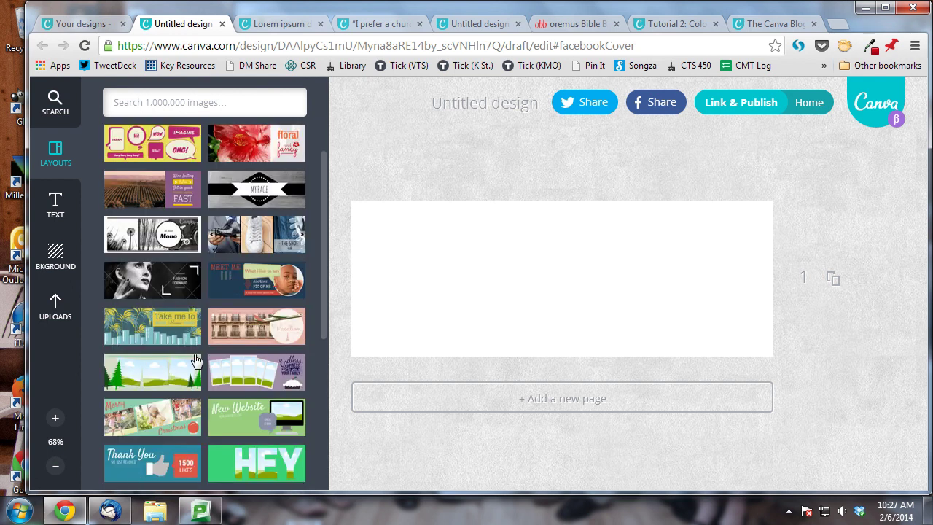
click(279, 24)
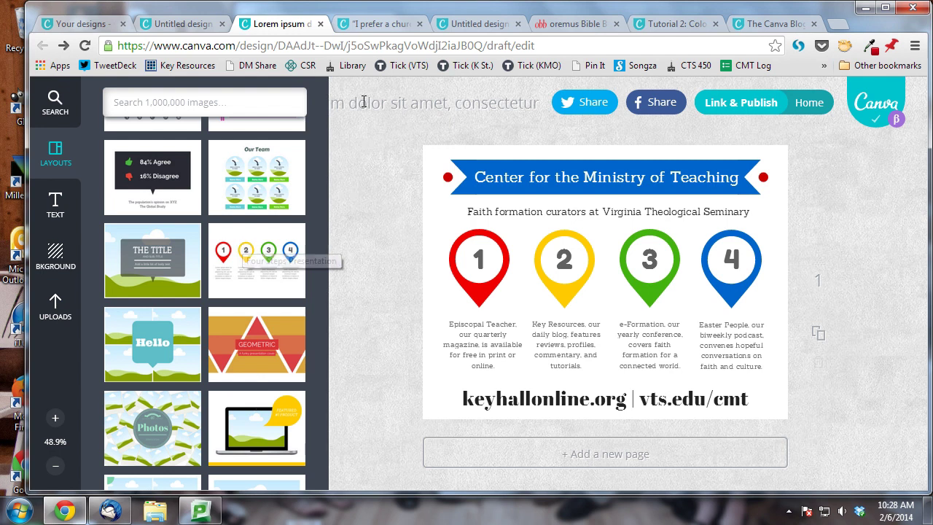
View the Pope Francis quote design, then return to the sunlit Lorem ipsum quote design
click(376, 25)
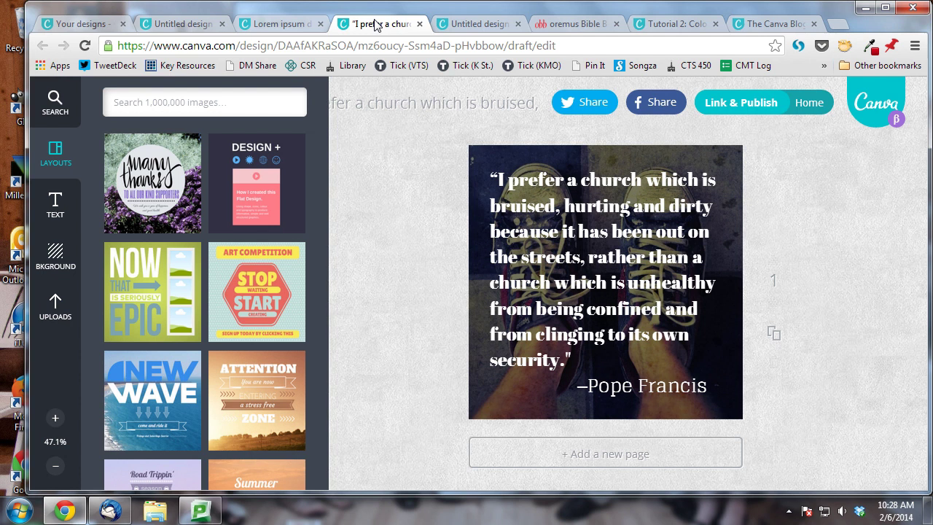
click(474, 23)
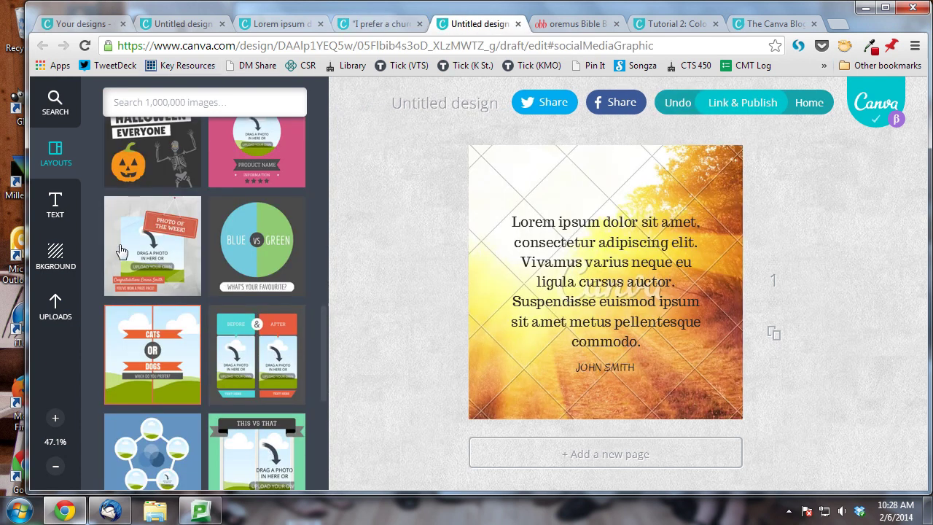
Copy the 1 John 3:2 verse from the Bible page and paste it over the Lorem ipsum quote
scroll(226, 208, down, 5)
scroll(223, 218, down, 10)
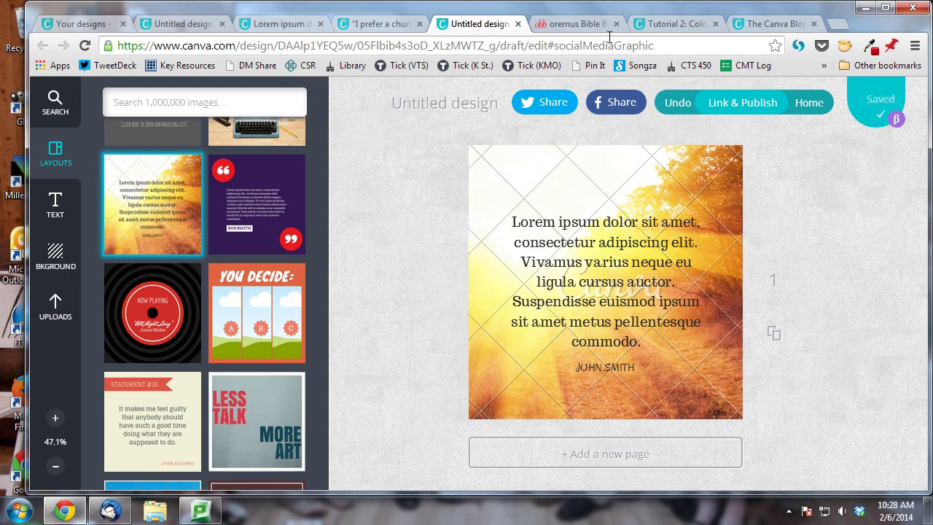
click(580, 23)
drag(234, 329, 26, 297)
key(ctrl+c)
click(485, 26)
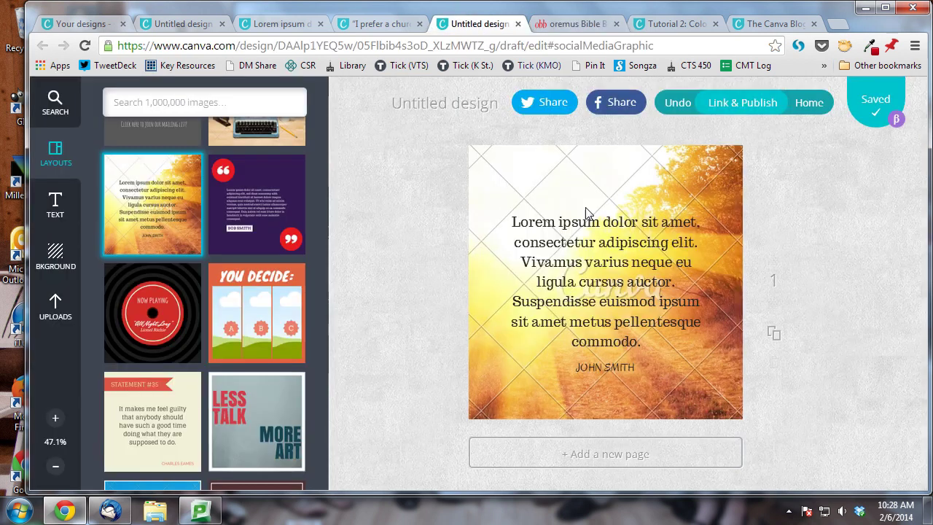
click(606, 297)
drag(660, 343, 494, 198)
key(ctrl+v)
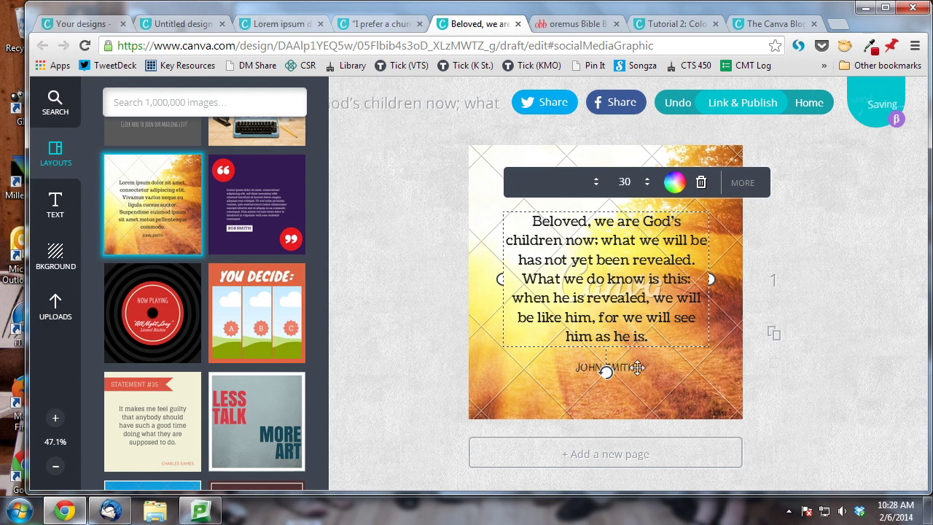
Replace the JOHN SMITH attribution with the copied '1 John 3:2' heading
click(628, 368)
drag(638, 372, 578, 362)
key(ctrl+Tab)
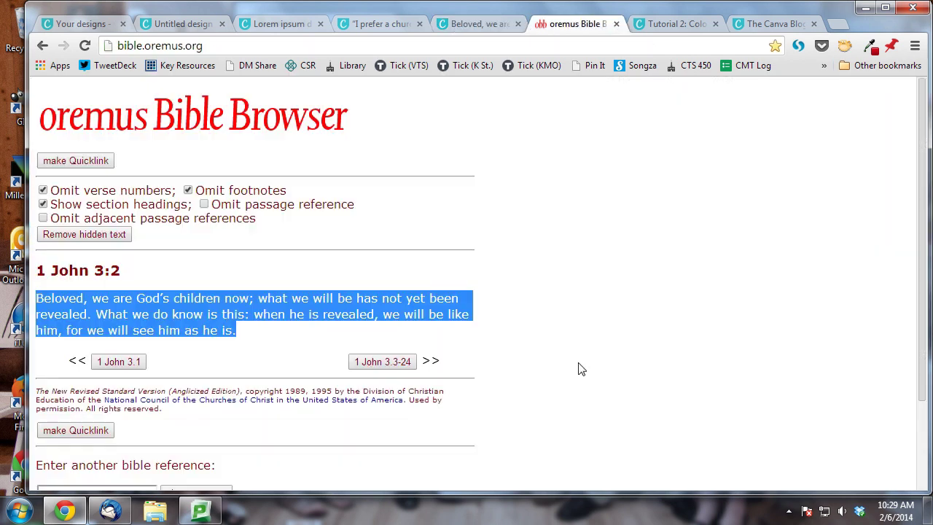
triple_click(138, 268)
key(ctrl+c)
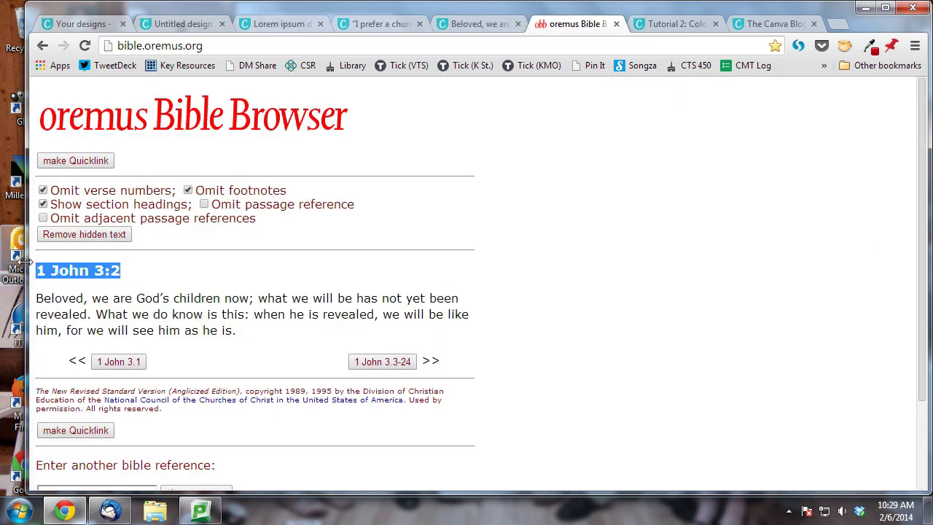
key(ctrl+shift+Tab)
key(ctrl+v)
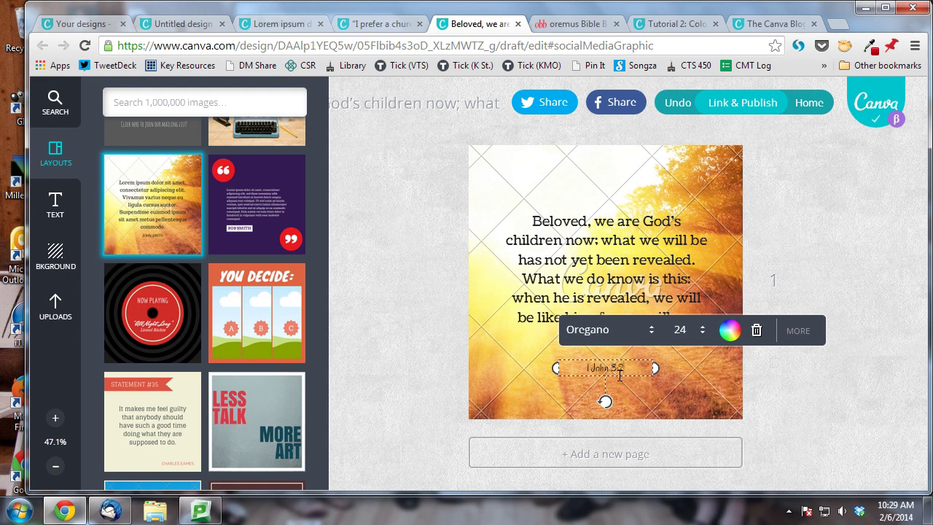
click(678, 383)
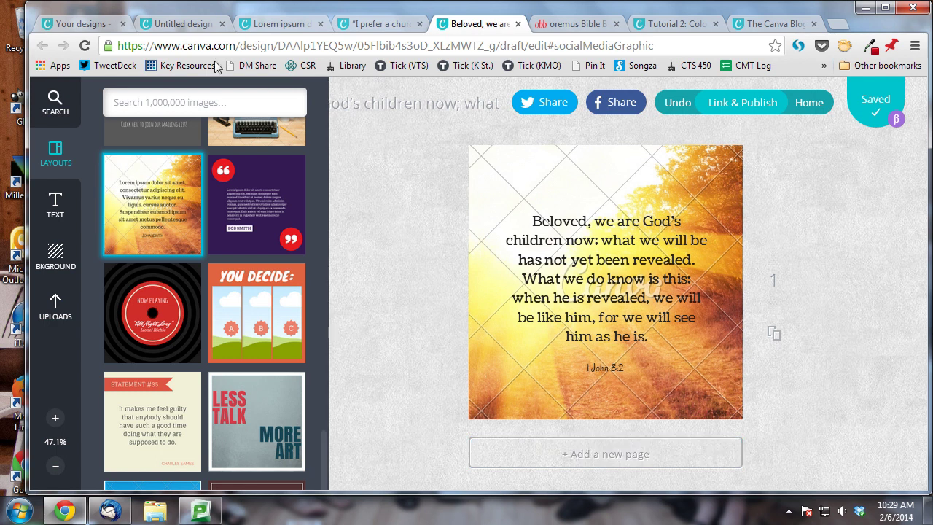
Add the cloudy sky photo from a 'light' image search, then switch to Tutorial 2: Color Palettes
click(180, 102)
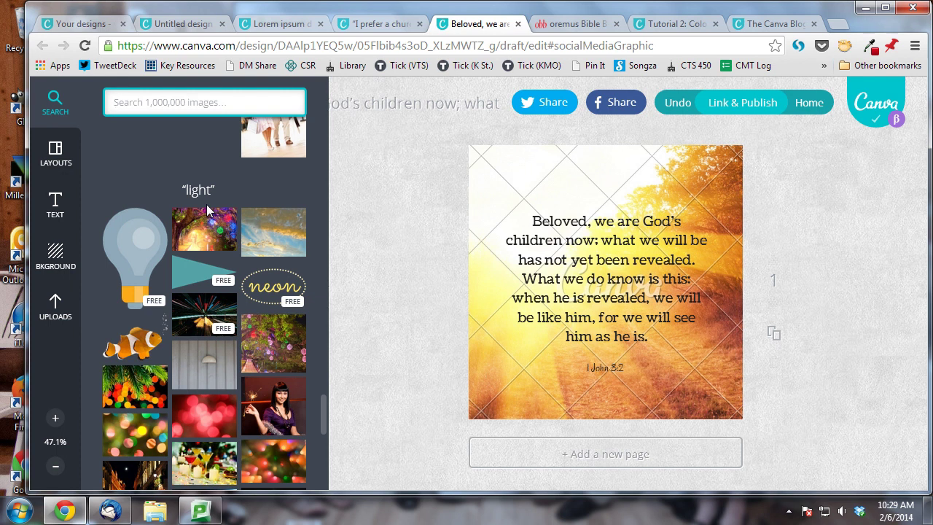
click(270, 225)
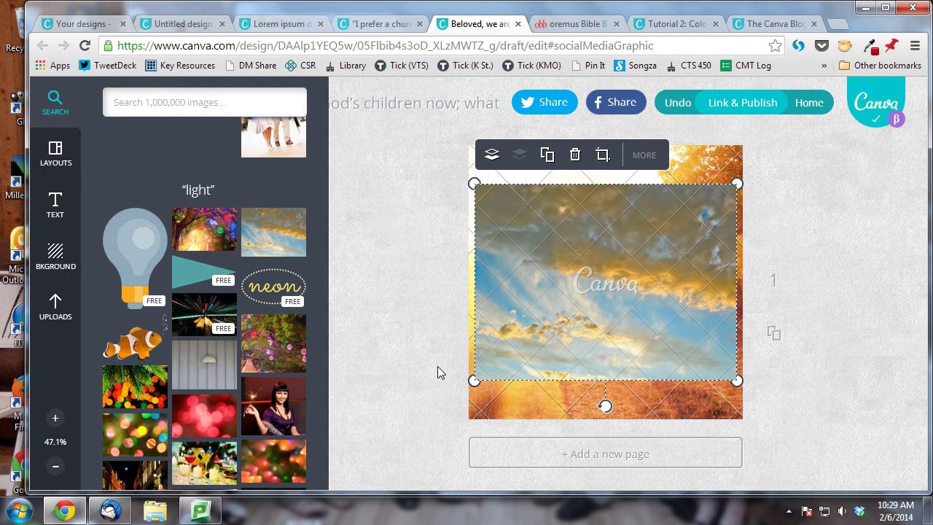
click(678, 24)
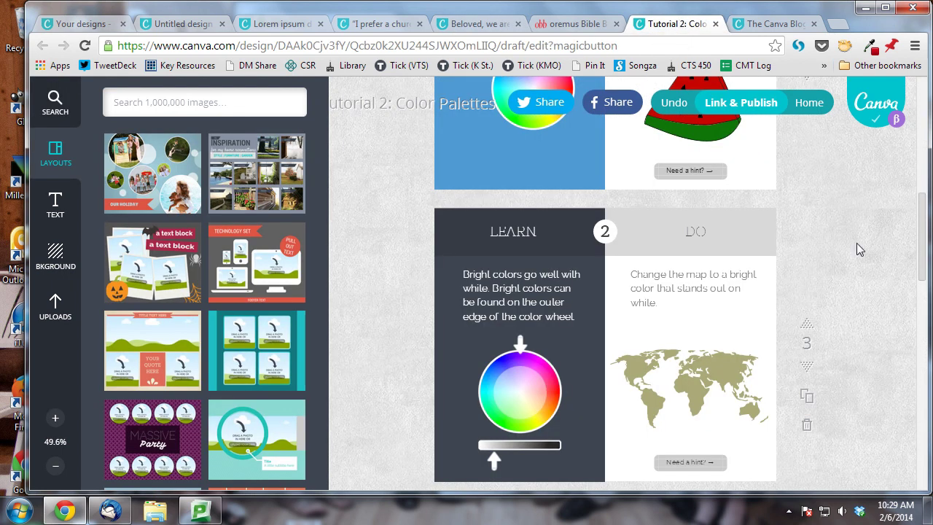
scroll(925, 227, up, 3)
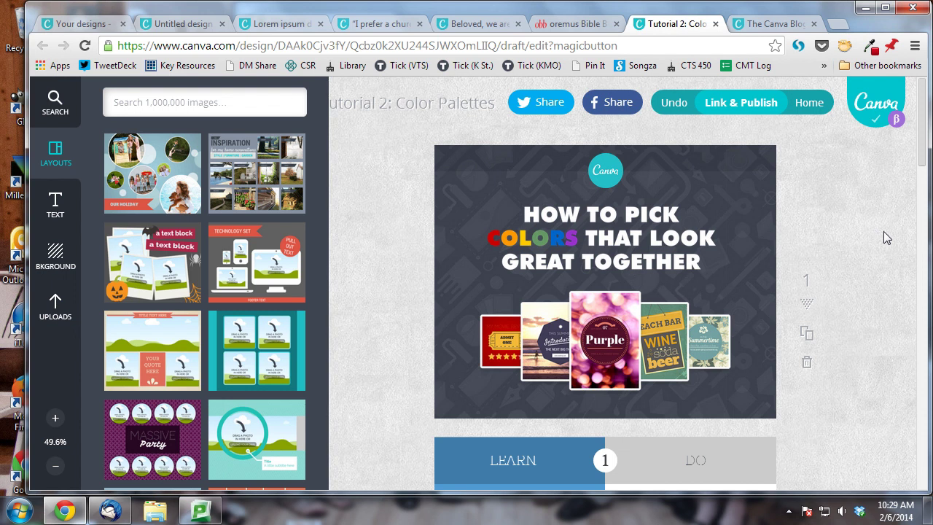
scroll(869, 230, down, 2)
scroll(704, 349, down, 3)
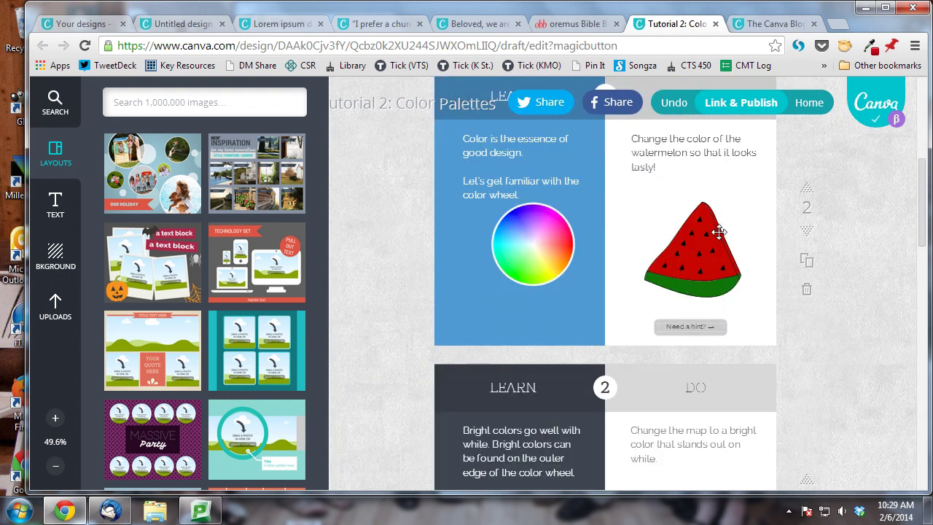
scroll(724, 311, up, 1)
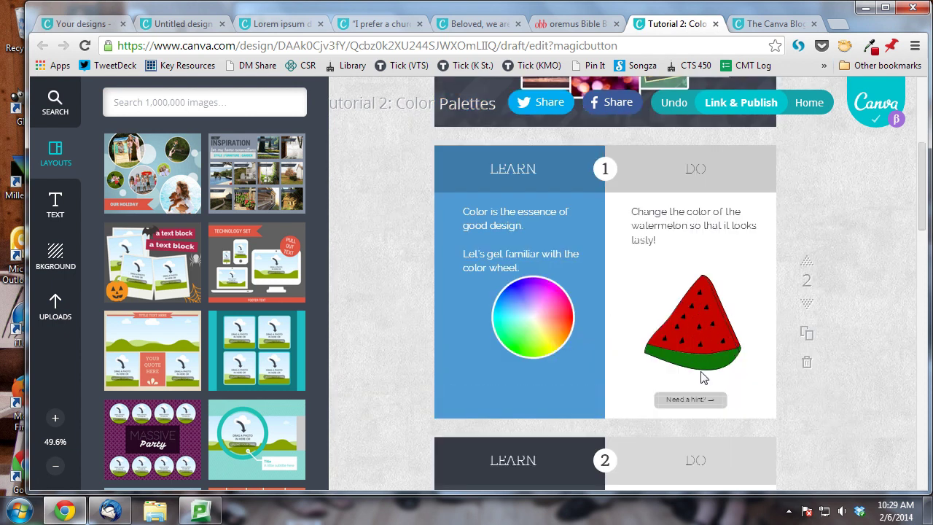
scroll(766, 371, down, 2)
scroll(766, 367, down, 1)
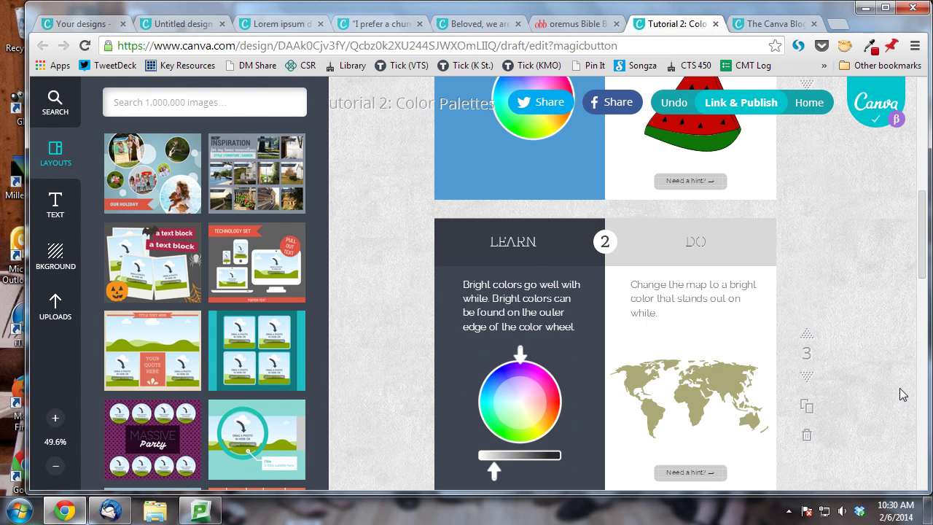
Recolour the olive world map to the custom green 008f00 and deselect it
click(733, 388)
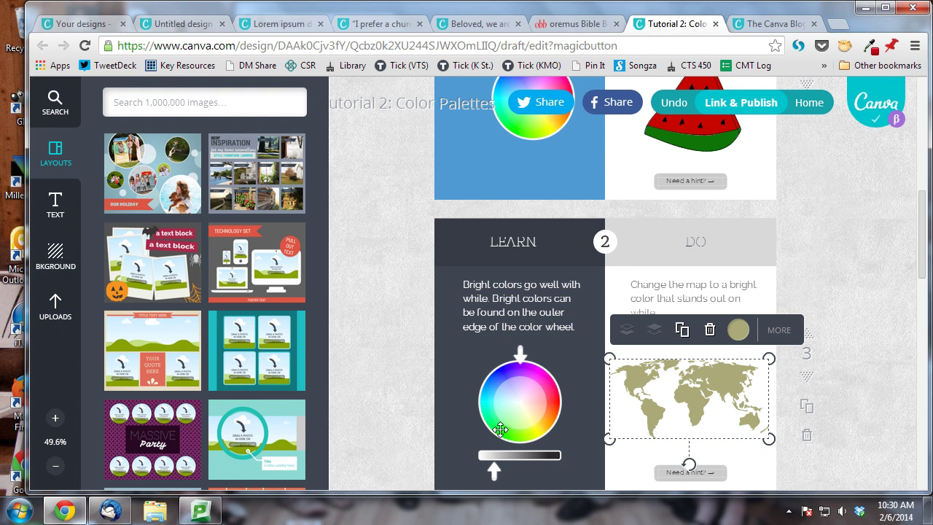
click(742, 337)
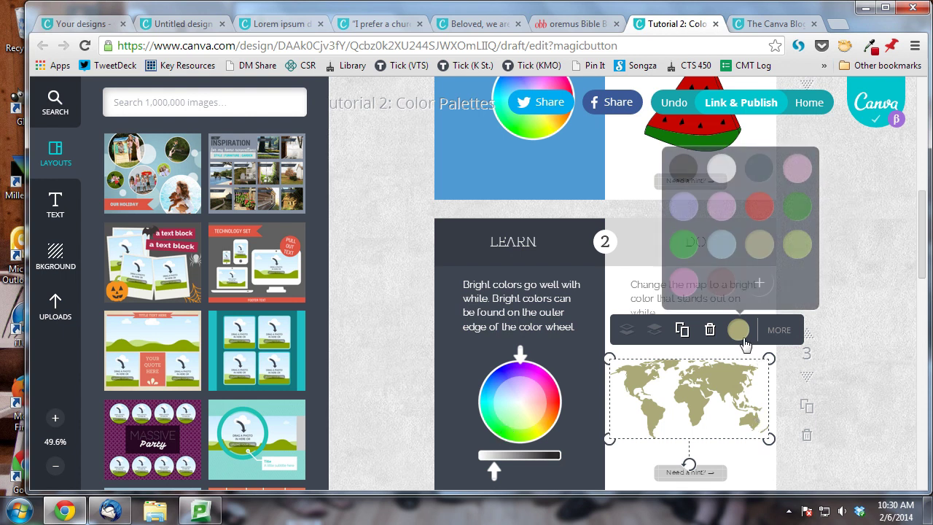
click(759, 283)
click(805, 410)
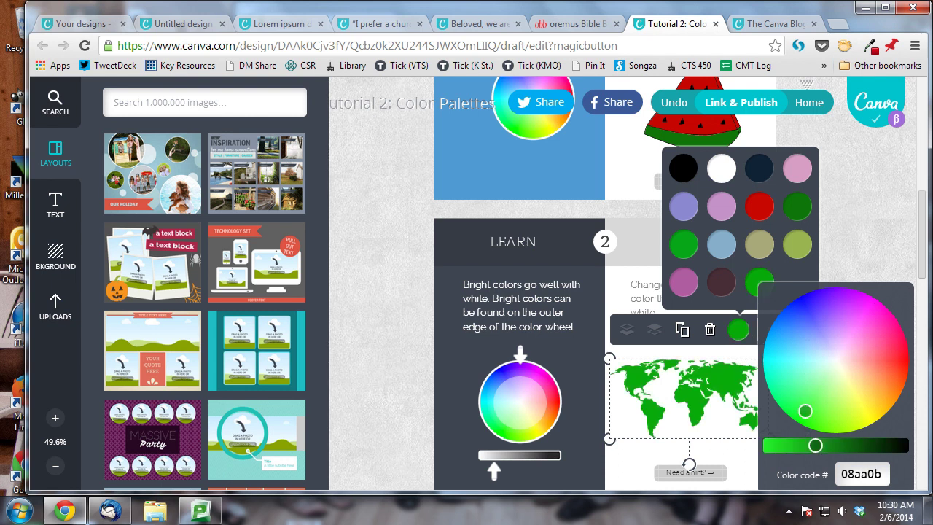
drag(805, 410, 824, 444)
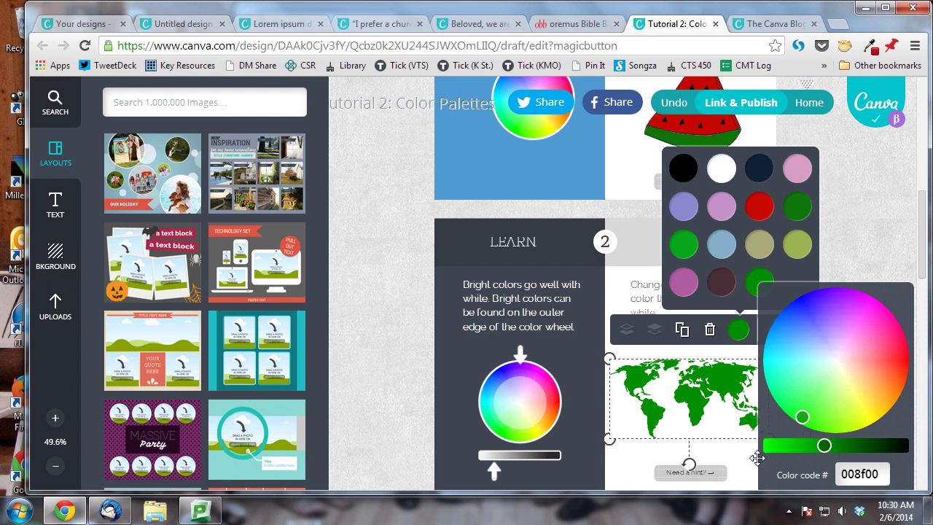
click(855, 229)
scroll(778, 331, down, 4)
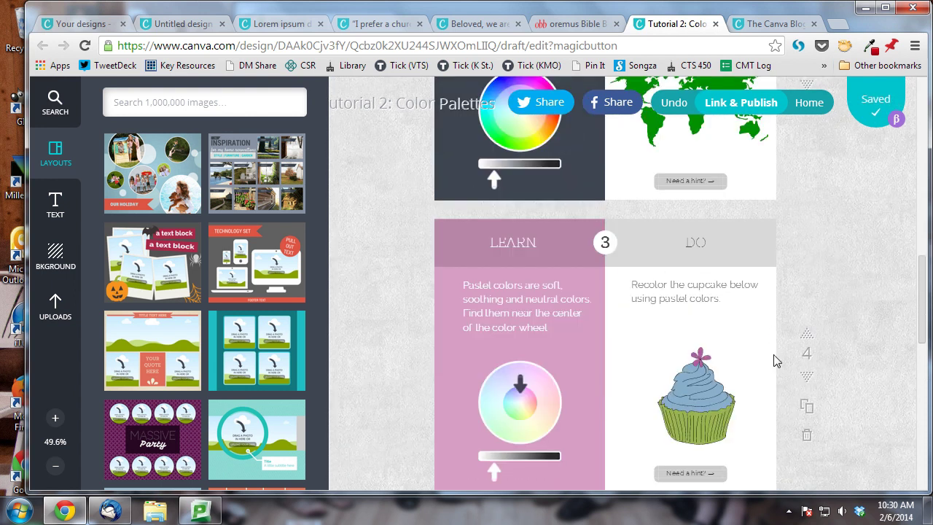
scroll(772, 355, down, 3)
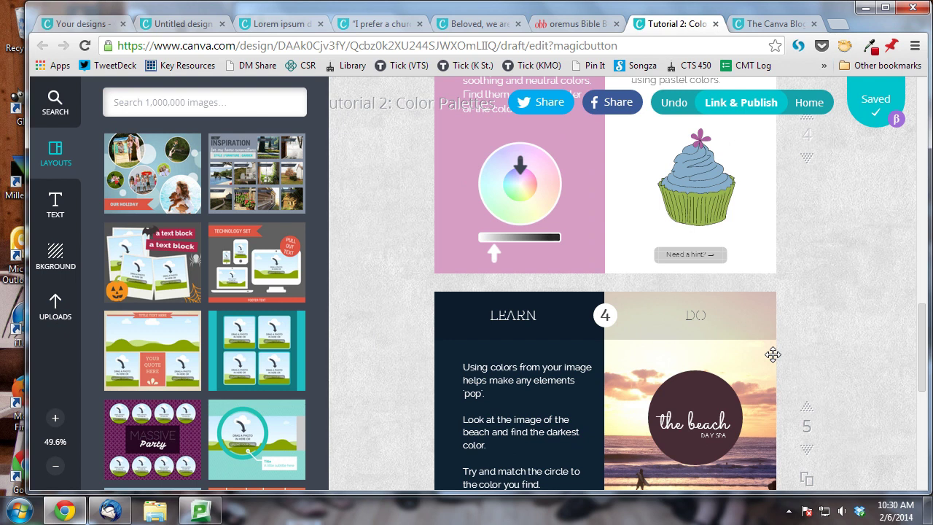